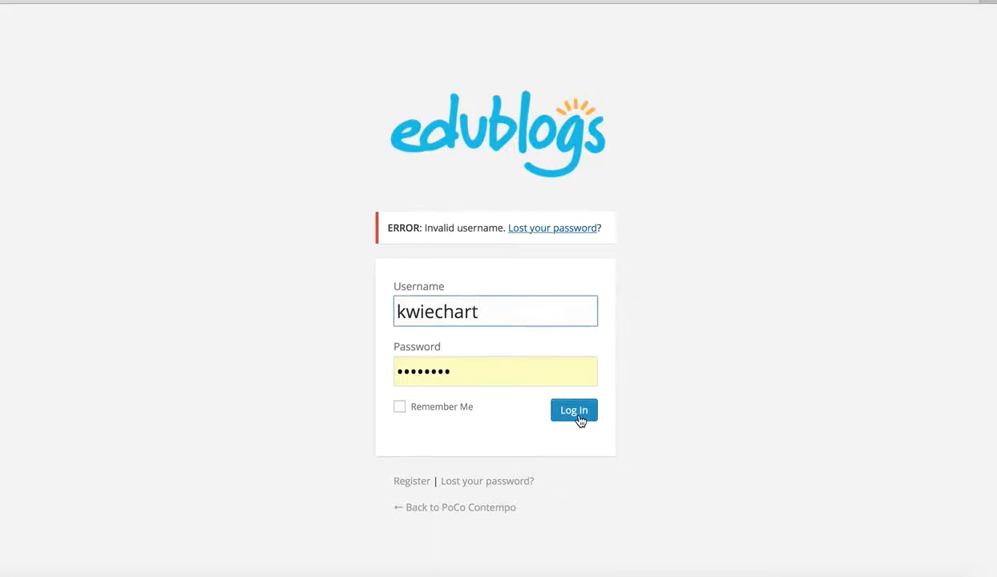
# Log in to the blog with the saved account credentials, declining to store the rejected password.
pyautogui.click(580, 418)
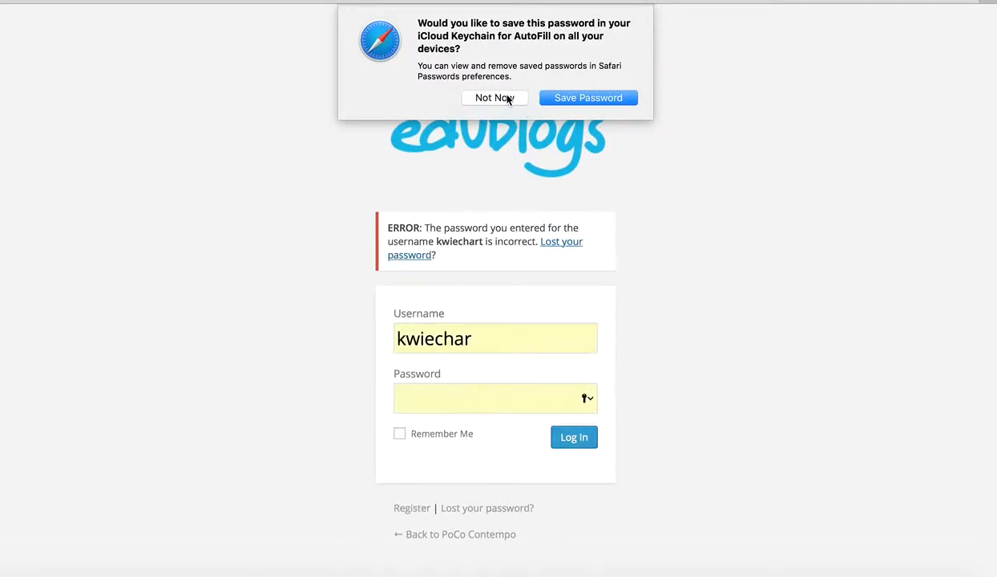
pyautogui.click(507, 98)
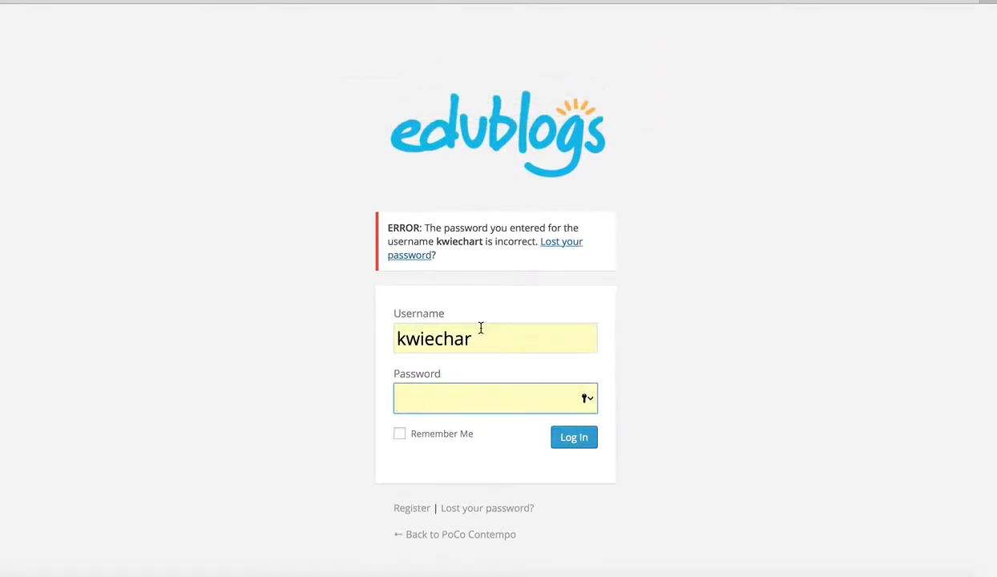
pyautogui.click(587, 400)
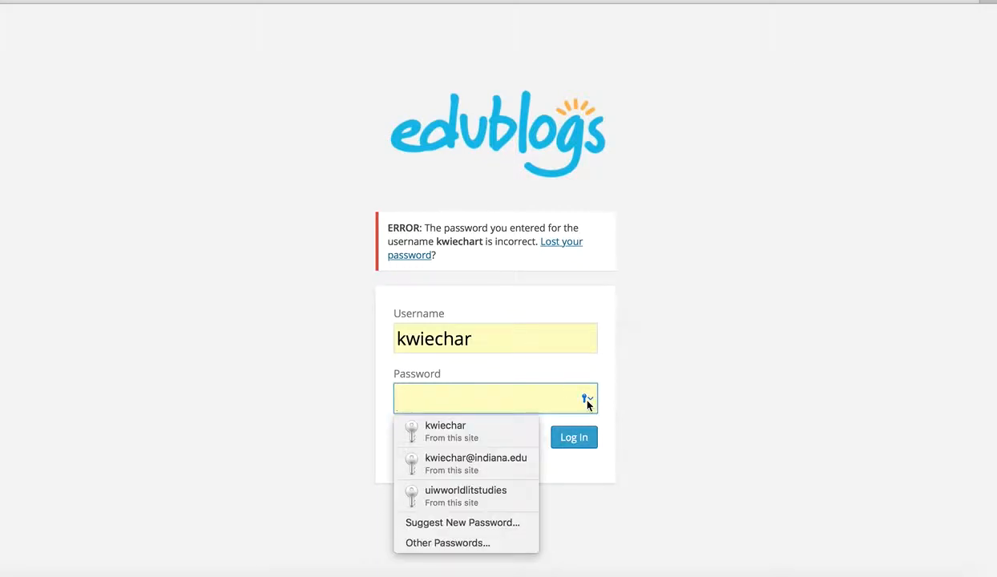
pyautogui.click(510, 437)
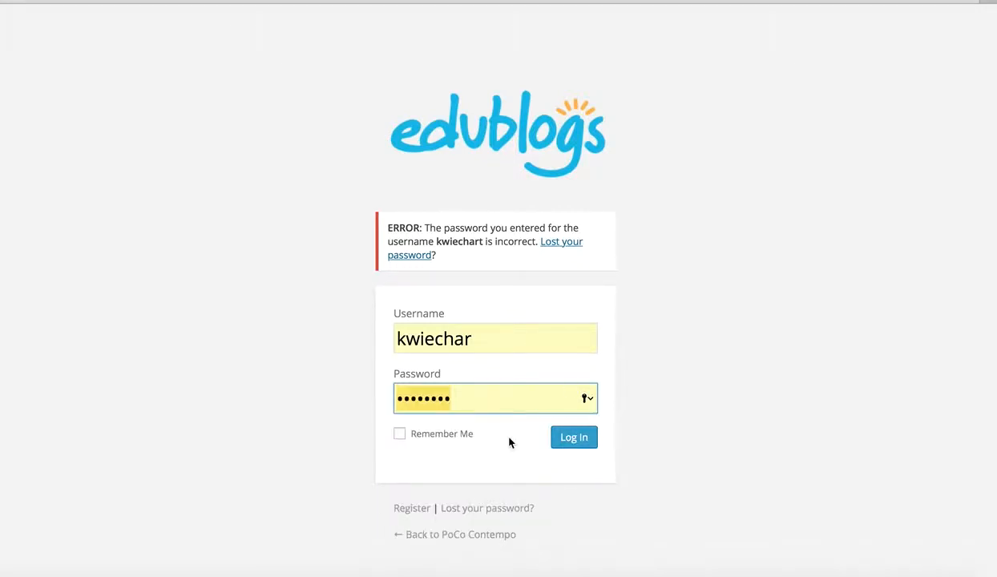
pyautogui.click(572, 437)
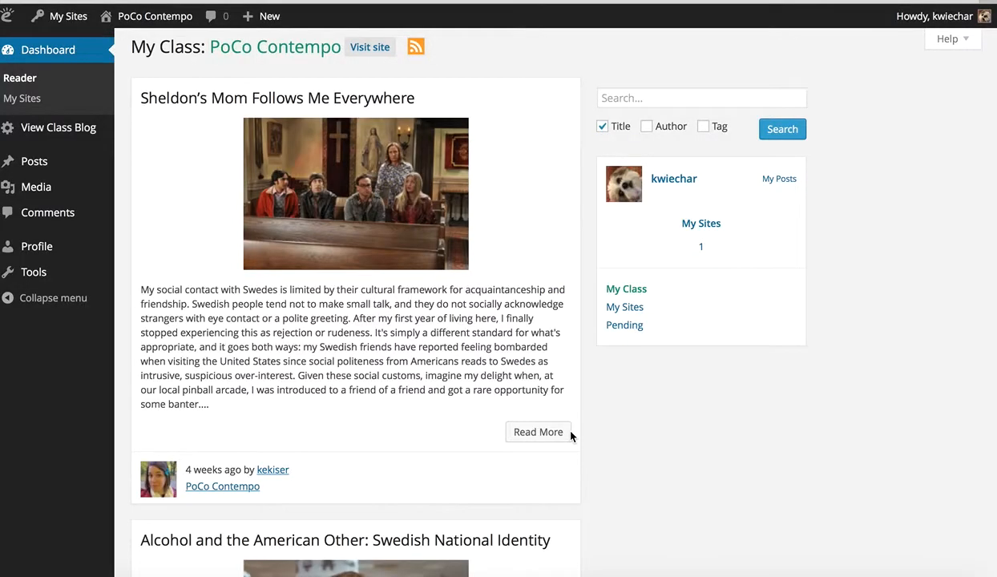
# Open the PoCo Contempo class blog and look through its latest post.
pyautogui.moveTo(906, 24)
pyautogui.click(39, 132)
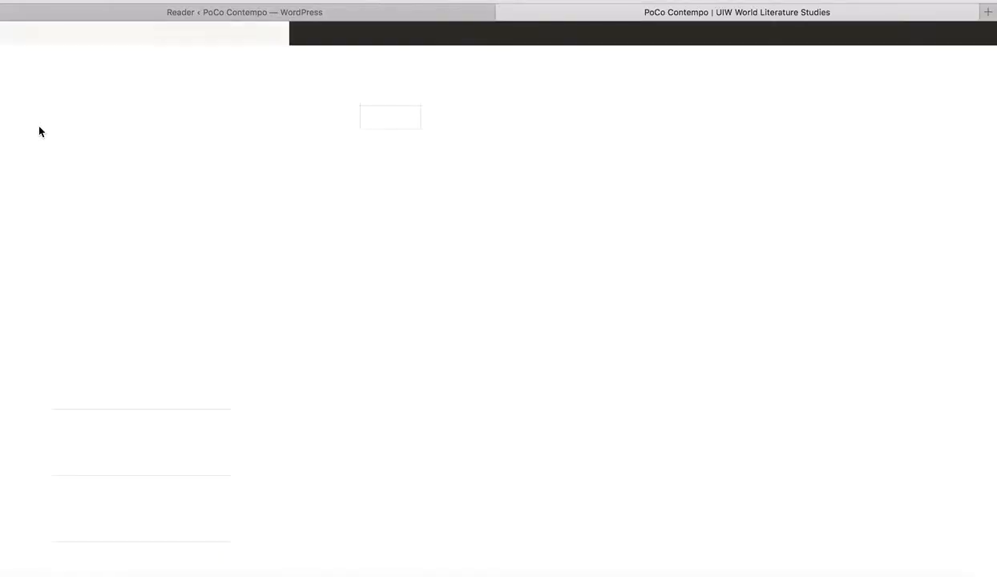
pyautogui.scroll(-5, 374, 355)
pyautogui.scroll(-3, 374, 355)
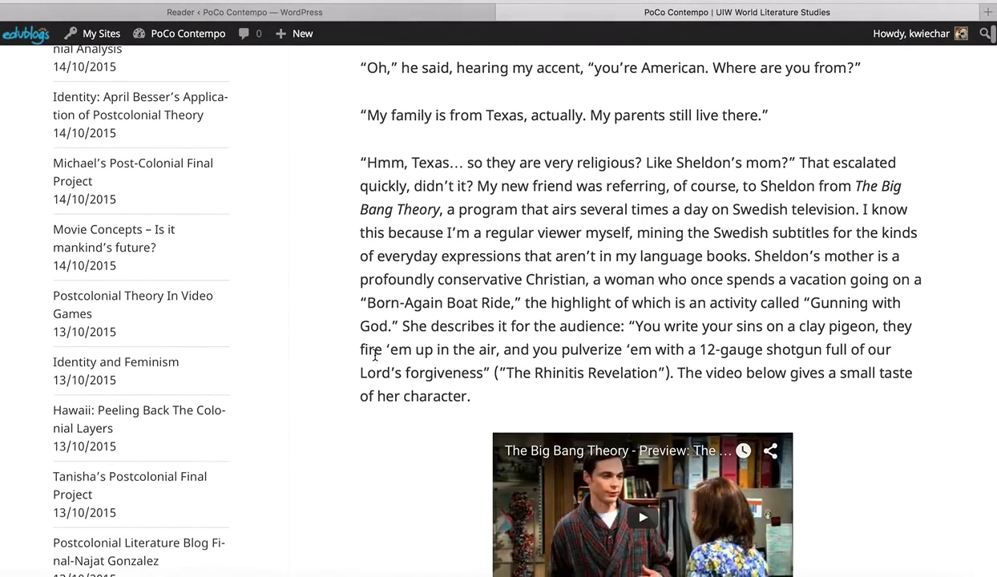
pyautogui.scroll(10, 380, 349)
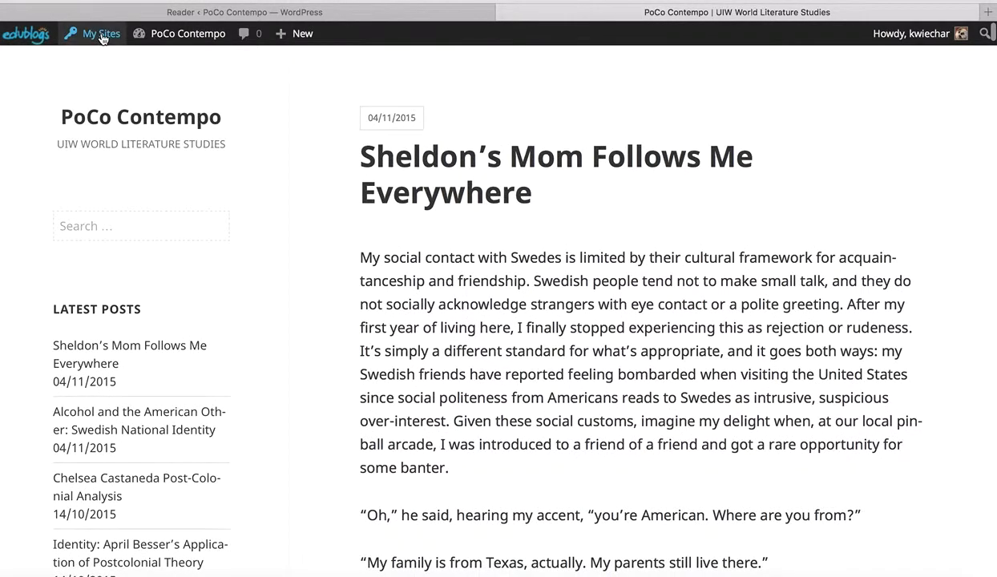
# Create a new blog post titled "Sample Post" and save it as a draft.
pyautogui.moveTo(312, 43)
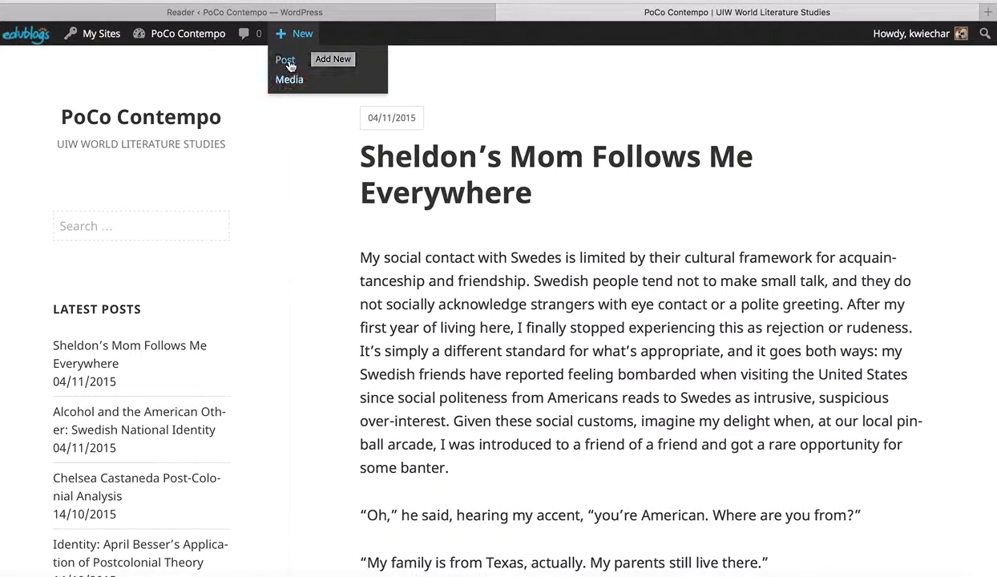
pyautogui.click(286, 61)
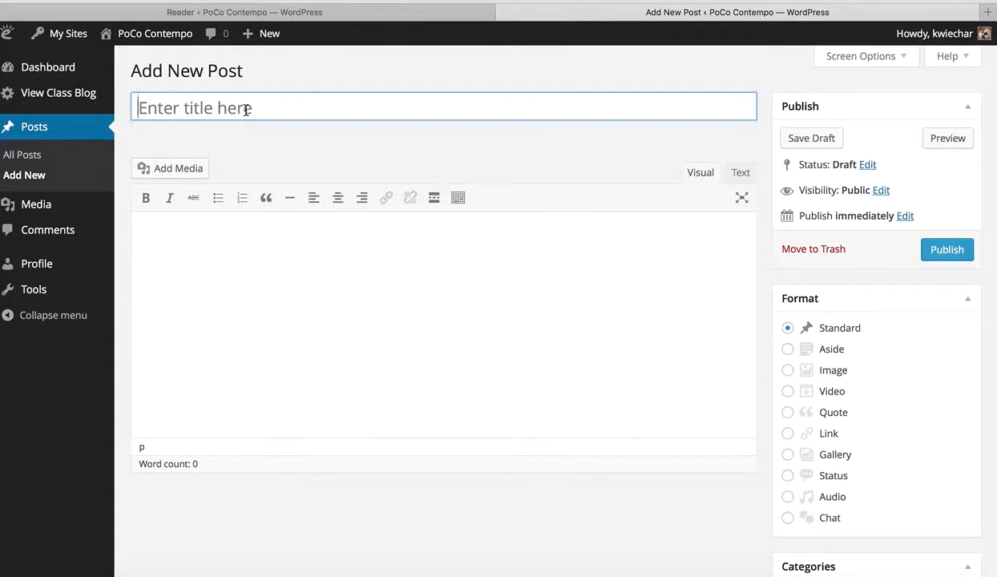
pyautogui.write('Sample Post')
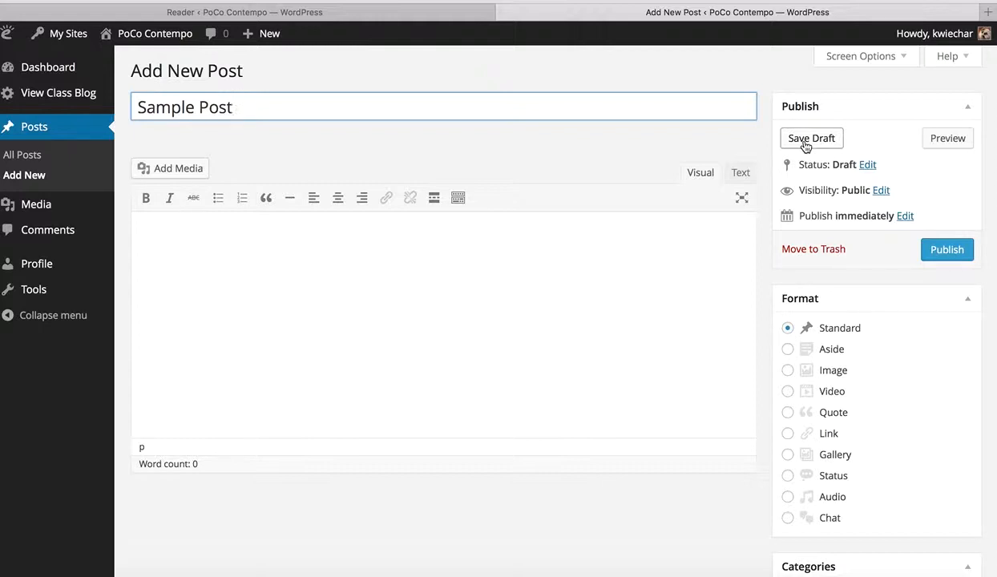
pyautogui.click(805, 143)
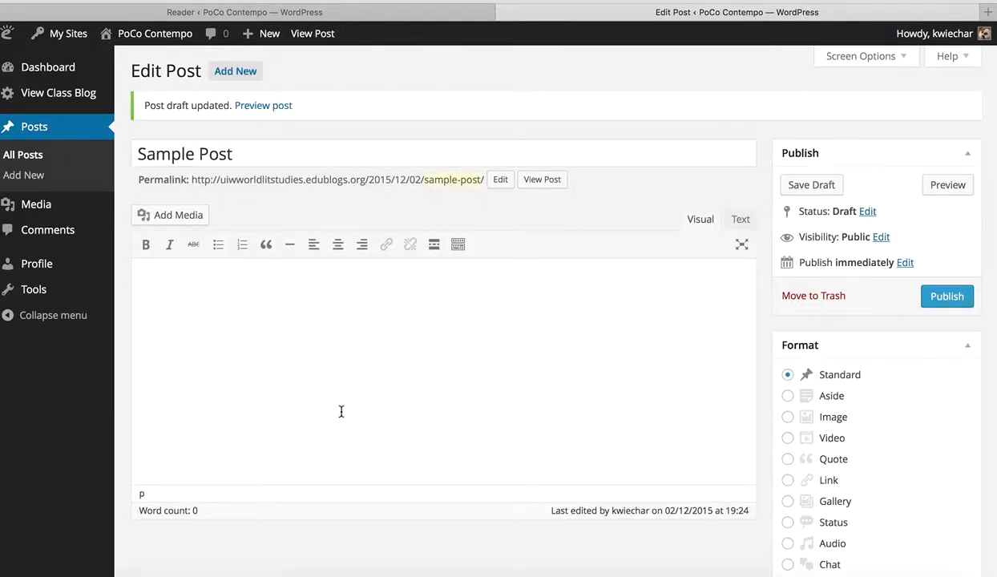
# Write "This is where I will be putting in my content." in the post body, with "Hyperlink" as a separate paragraph below.
pyautogui.click(240, 348)
pyautogui.write('This is where ')
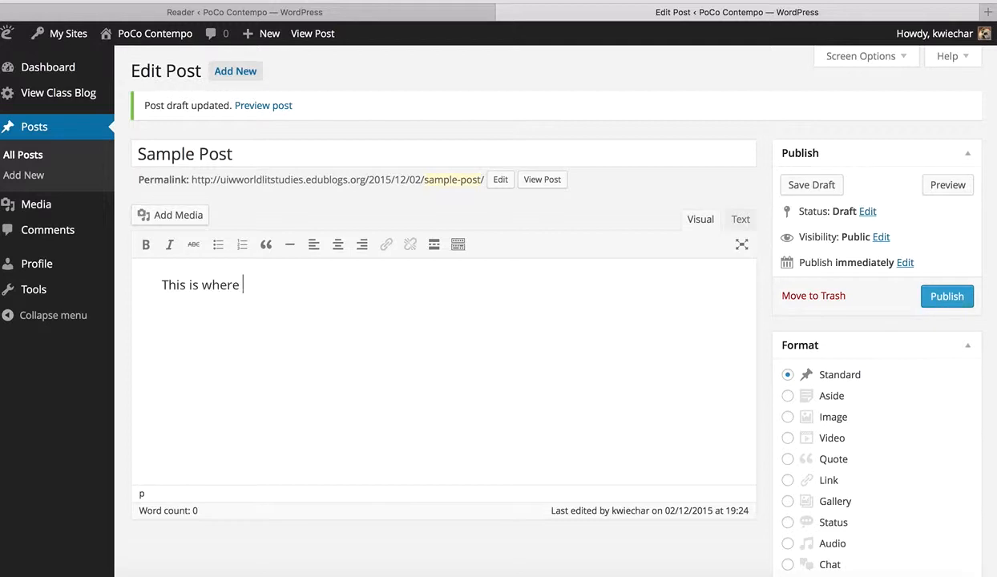
pyautogui.write('I will be putting in my content.')
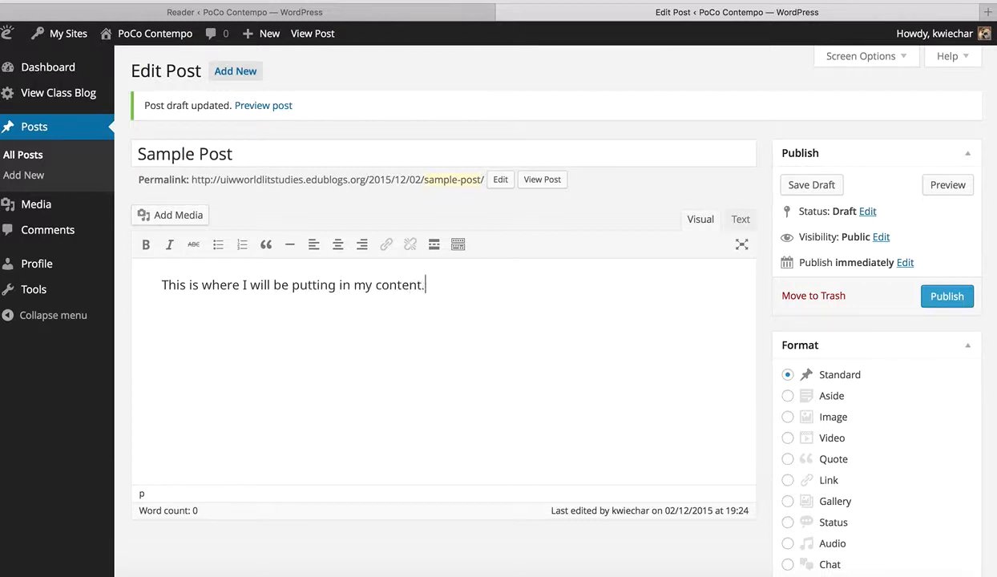
pyautogui.press('Return')
pyautogui.write('Hyperlink')
pyautogui.press('Return')
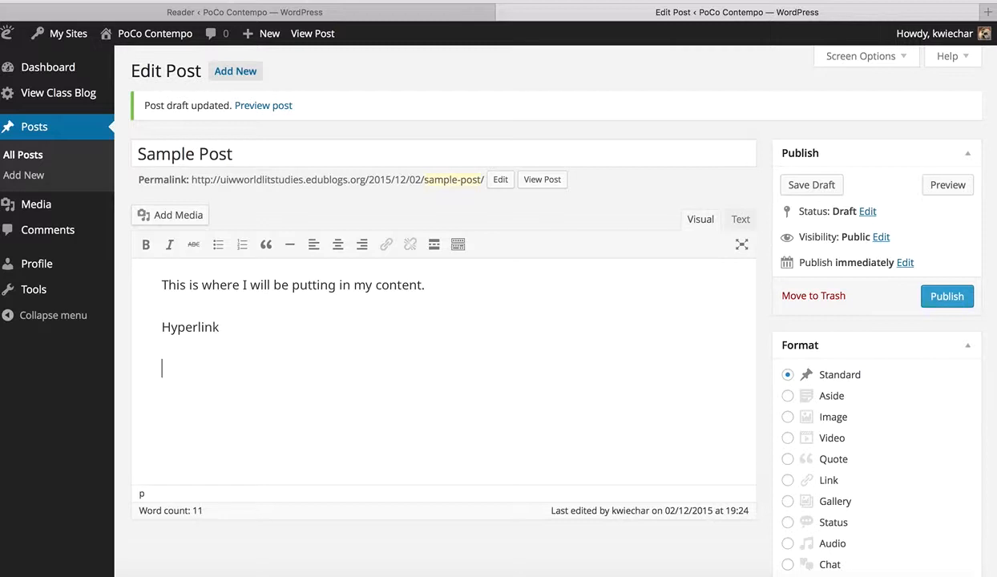
pyautogui.moveTo(157, 327); pyautogui.dragTo(232, 327)
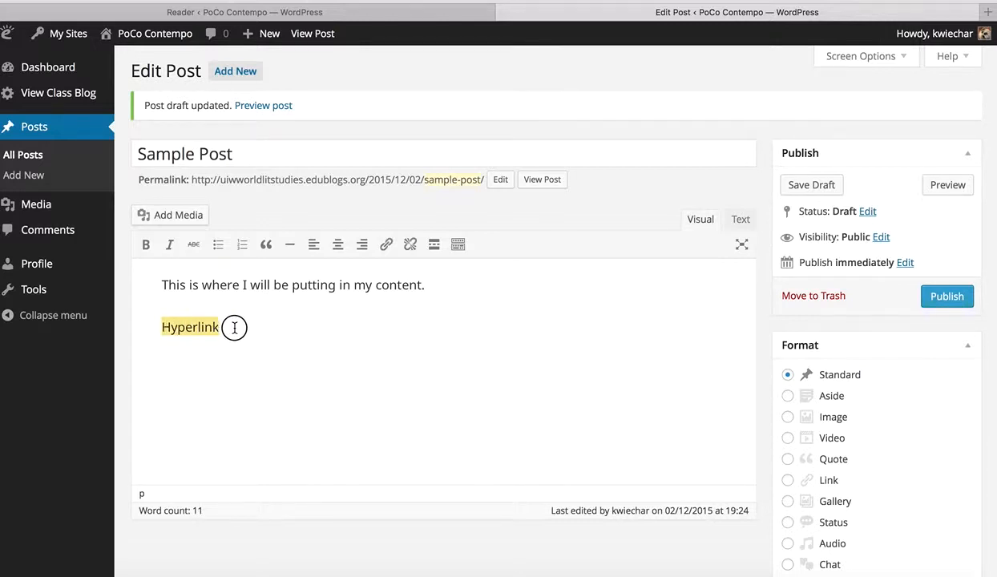
pyautogui.click(387, 246)
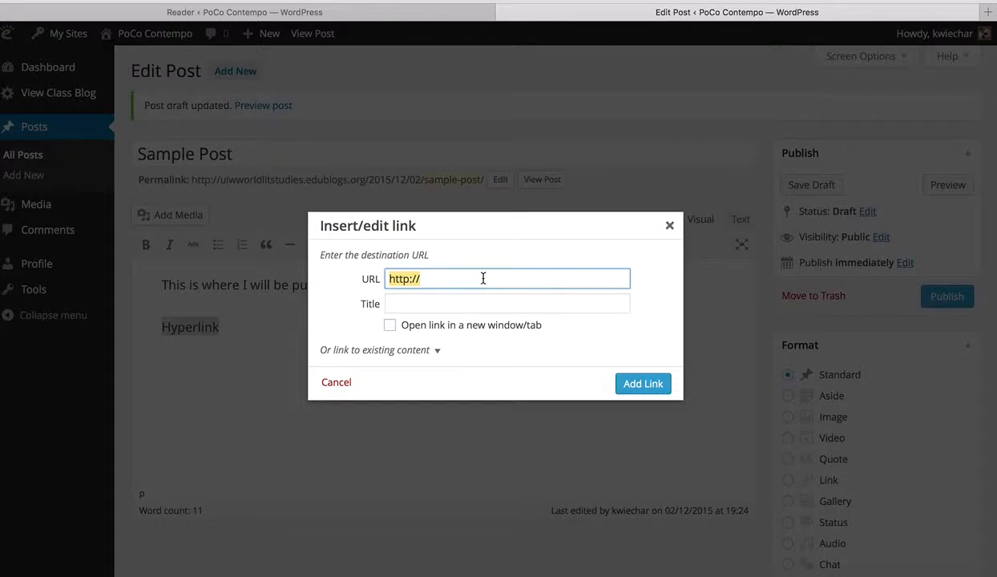
pyautogui.click(669, 228)
pyautogui.click(265, 336)
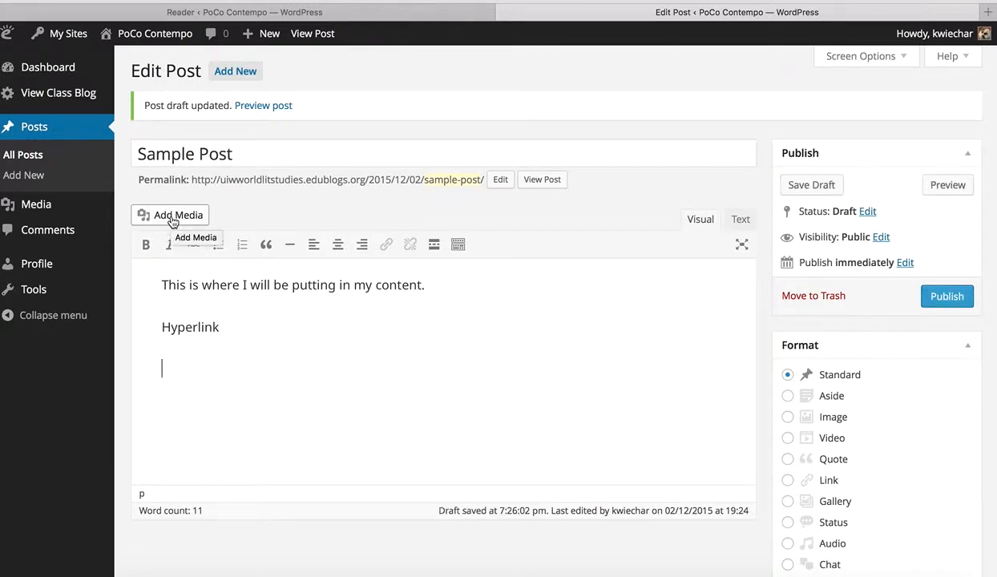
# Choose the Joseph Conrad "Heart of Darkness" cover image from the media library for the post.
pyautogui.click(171, 218)
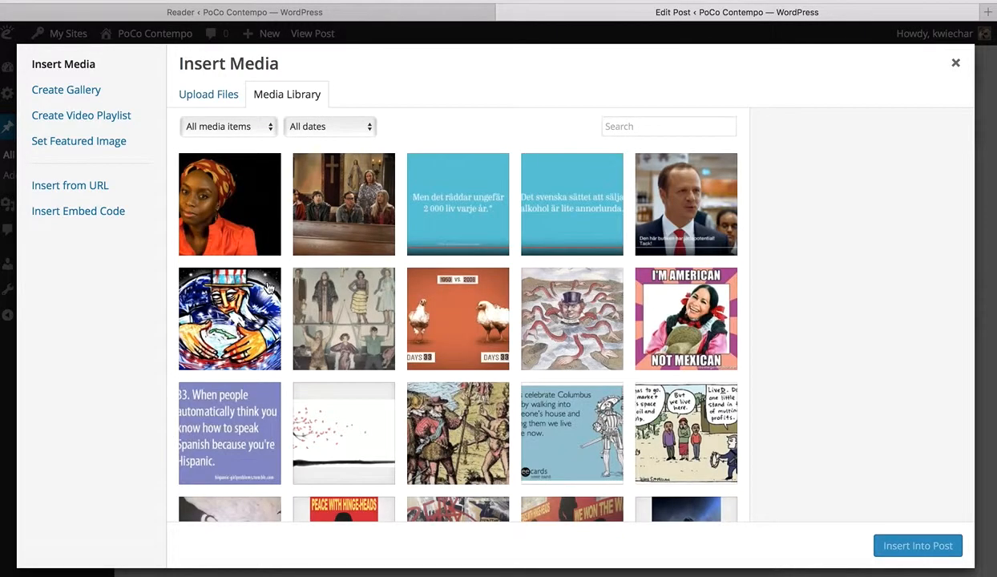
pyautogui.scroll(-2, 267, 285)
pyautogui.rightClick(267, 283)
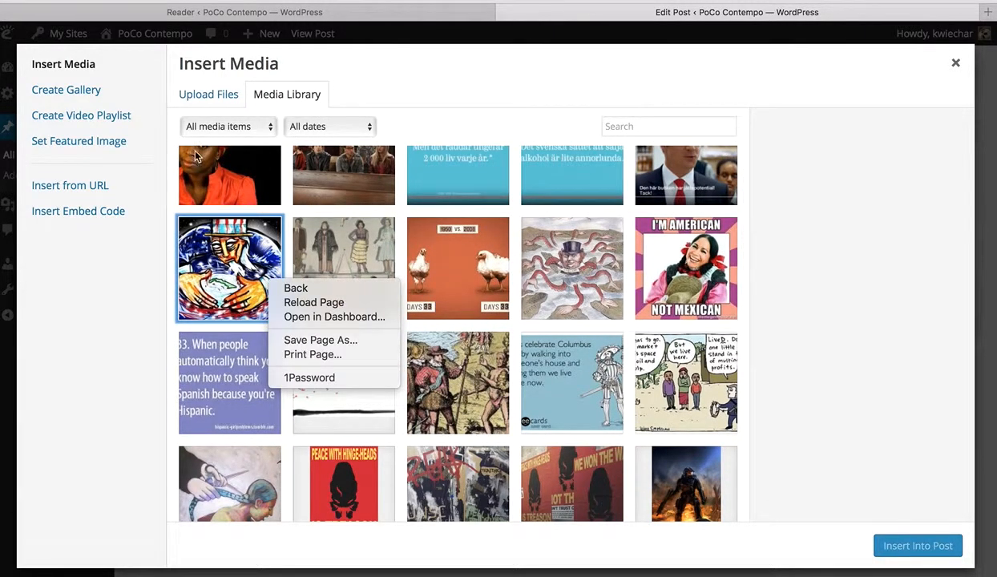
pyautogui.click(284, 96)
pyautogui.scroll(-5, 445, 413)
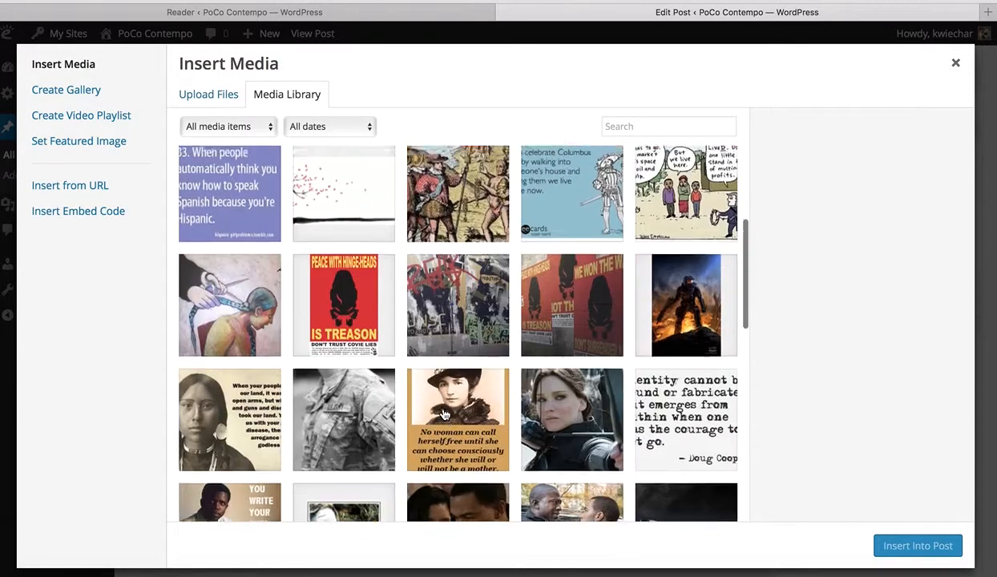
pyautogui.scroll(-6, 444, 413)
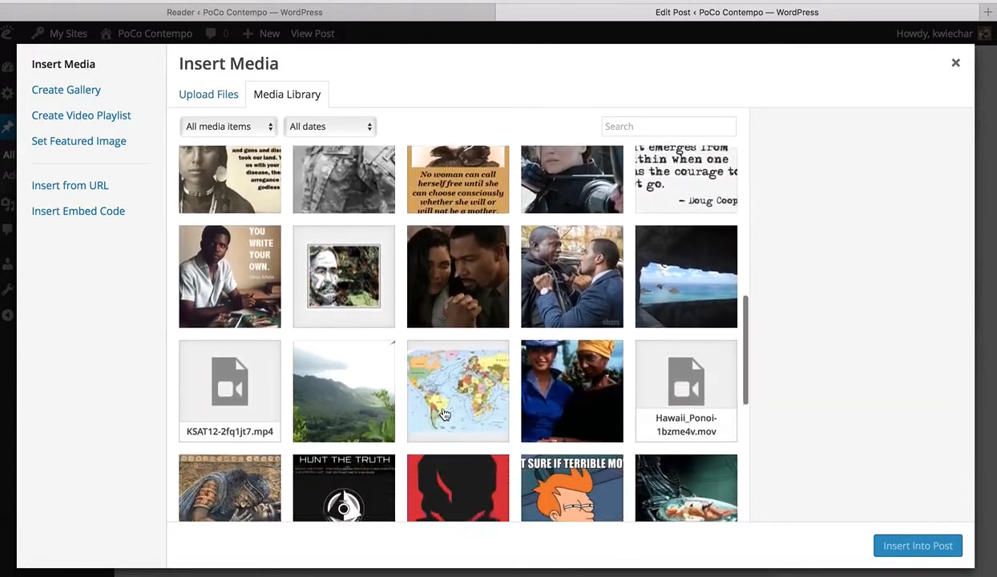
pyautogui.scroll(-6, 445, 413)
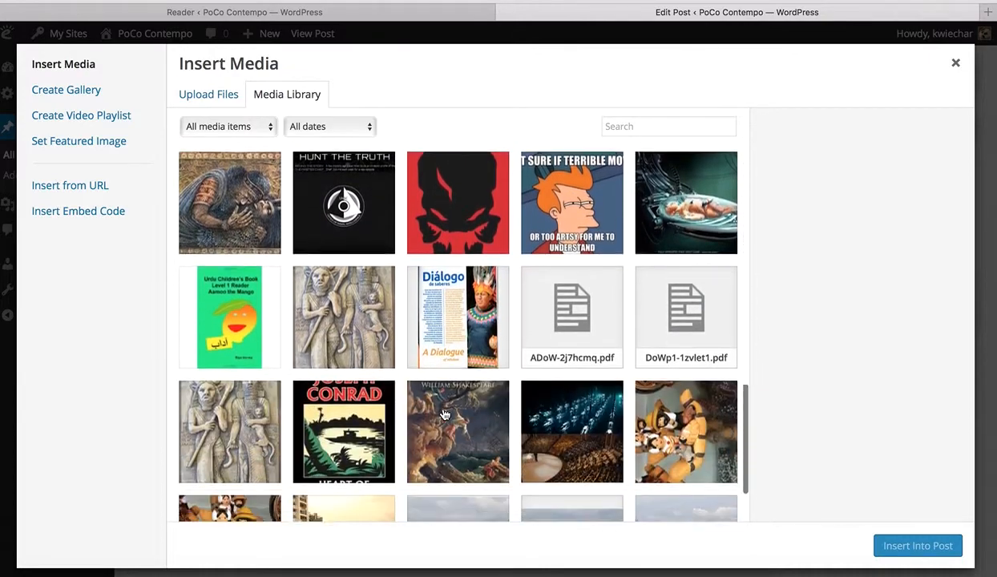
pyautogui.scroll(-2, 444, 413)
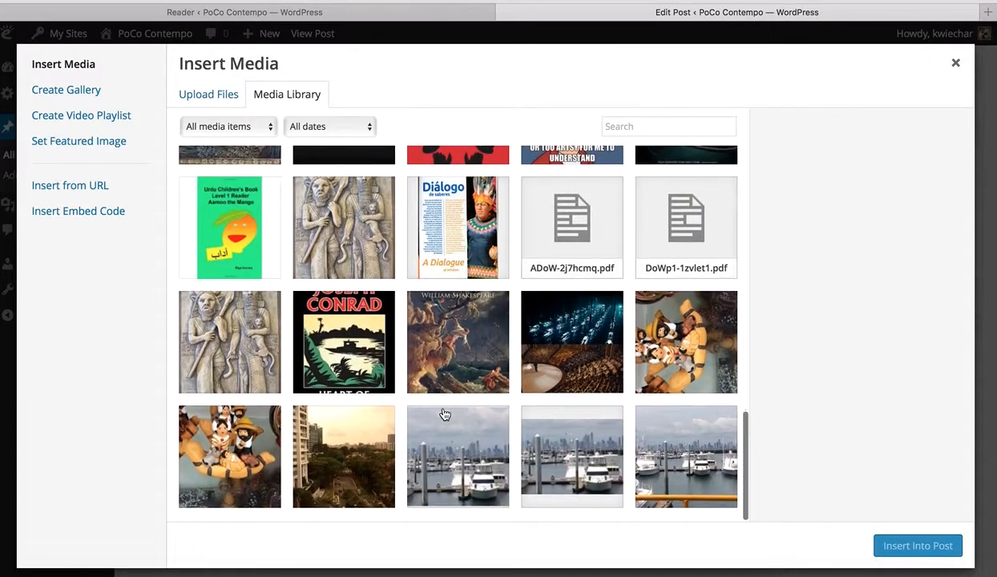
pyautogui.click(356, 366)
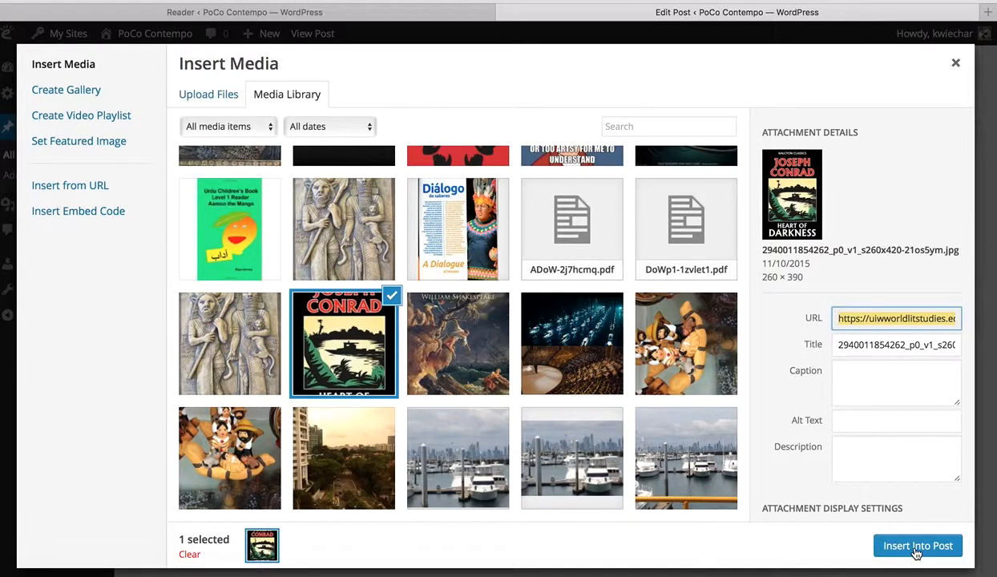
# Give the cover image the caption "Conrad Picture" and the alt text "Photo of Heart of Darkness book cover".
pyautogui.click(863, 375)
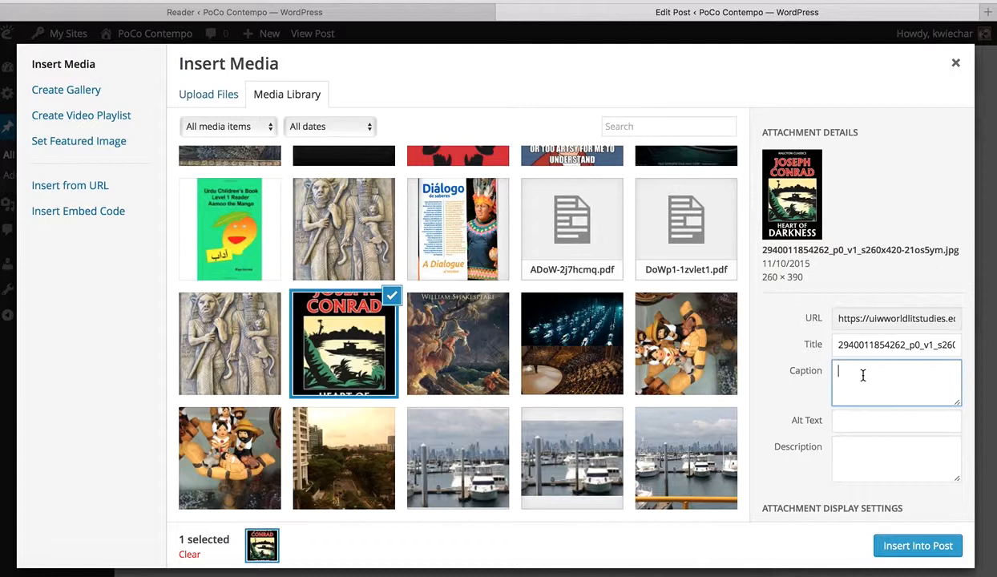
pyautogui.write('Conrad Po')
pyautogui.write('cture')
pyautogui.click(871, 423)
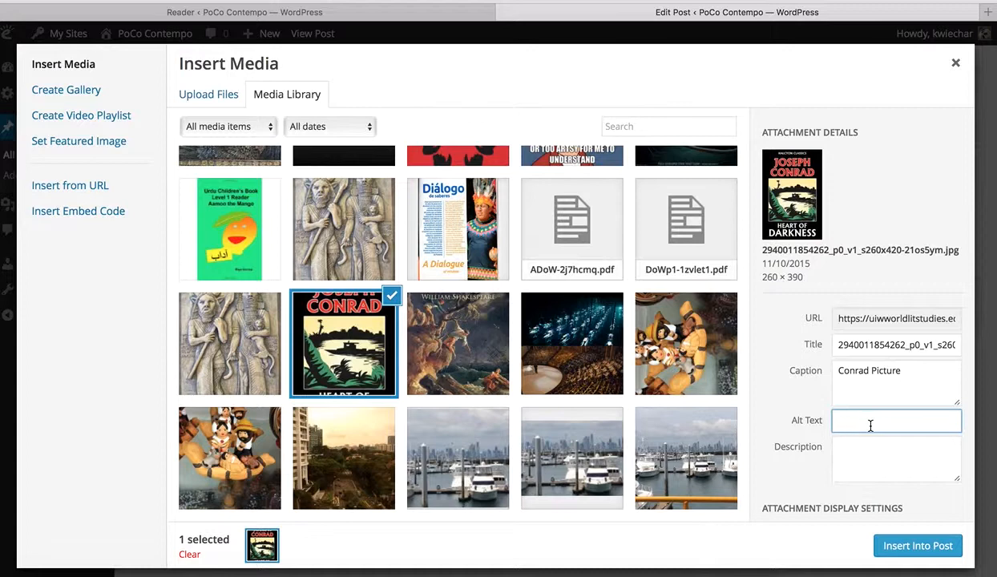
pyautogui.write('Photo of Hear of')
pyautogui.press('BackSpace')
pyautogui.press('BackSpace')
pyautogui.write('t of')
pyautogui.press('BackSpace')
pyautogui.press('BackSpace')
pyautogui.press('BackSpace')
pyautogui.press('BackSpace')
pyautogui.press('BackSpace')
pyautogui.write('t of Darkness book cover.')
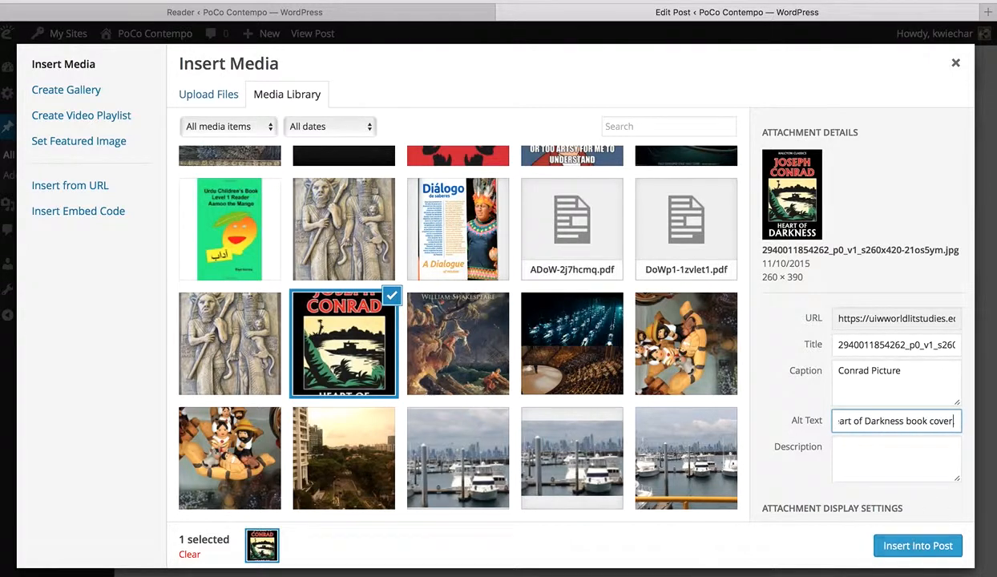
# Insert the captioned cover image into the post below "Hyperlink" and save the draft.
pyautogui.click(928, 545)
pyautogui.scroll(-3, 345, 503)
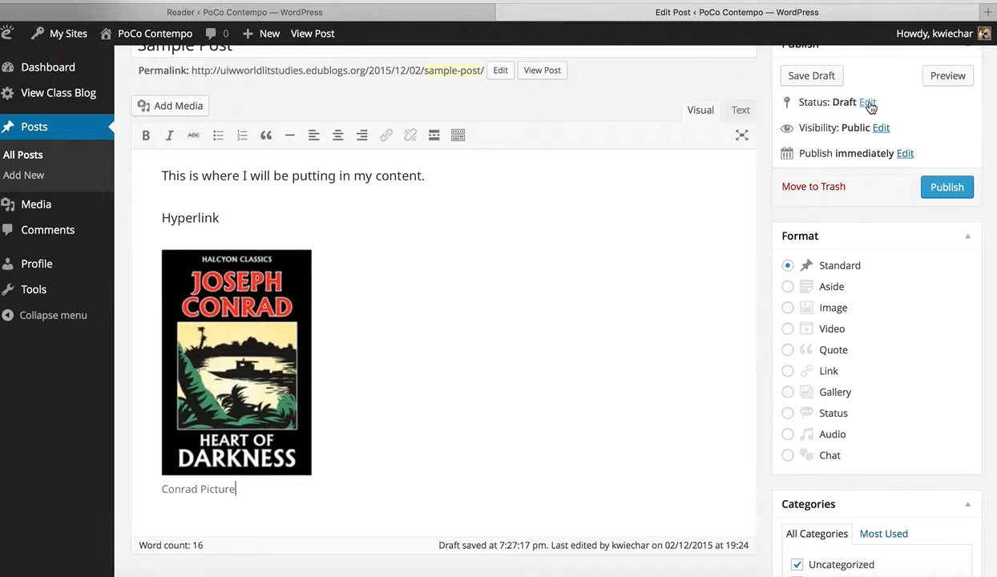
pyautogui.click(822, 77)
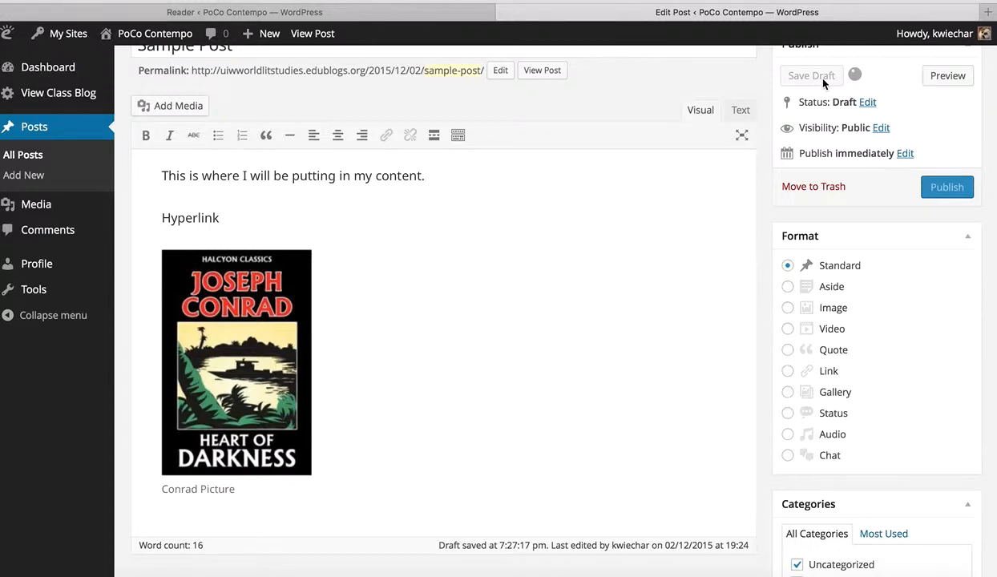
# Preview the Sample Post draft and examine its text, image, caption and author section.
pyautogui.scroll(-1, 653, 321)
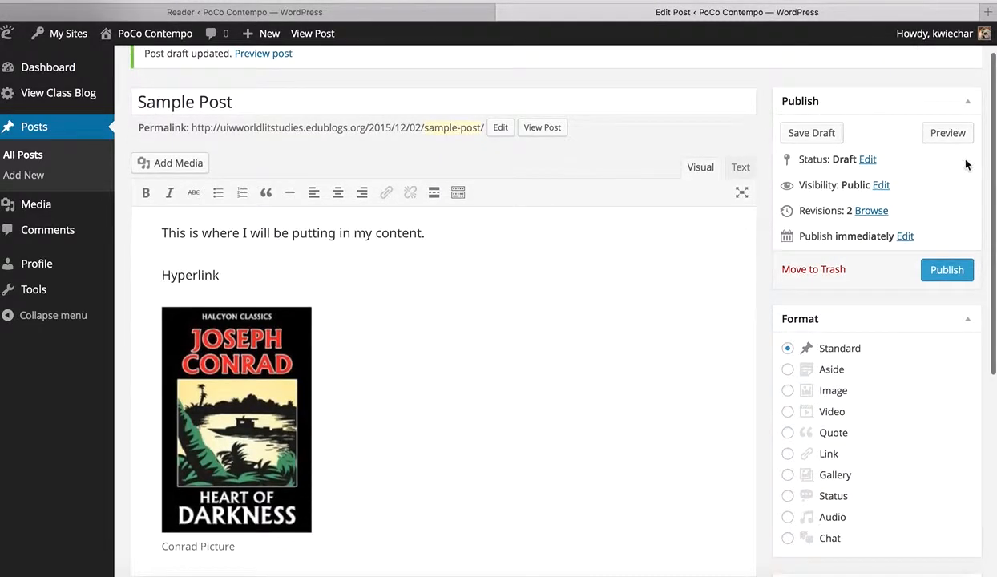
pyautogui.click(952, 135)
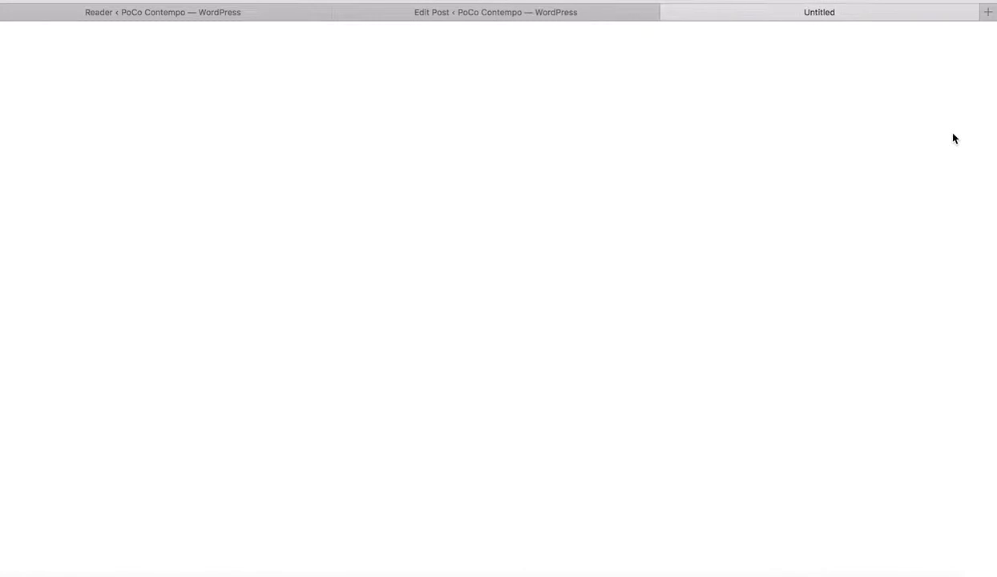
pyautogui.scroll(-1, 867, 258)
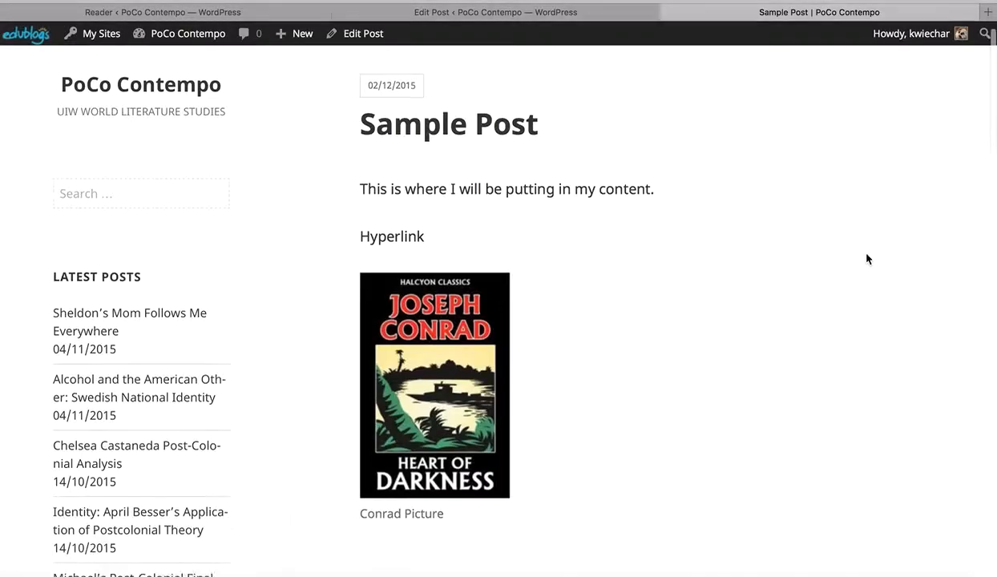
pyautogui.scroll(1, 867, 259)
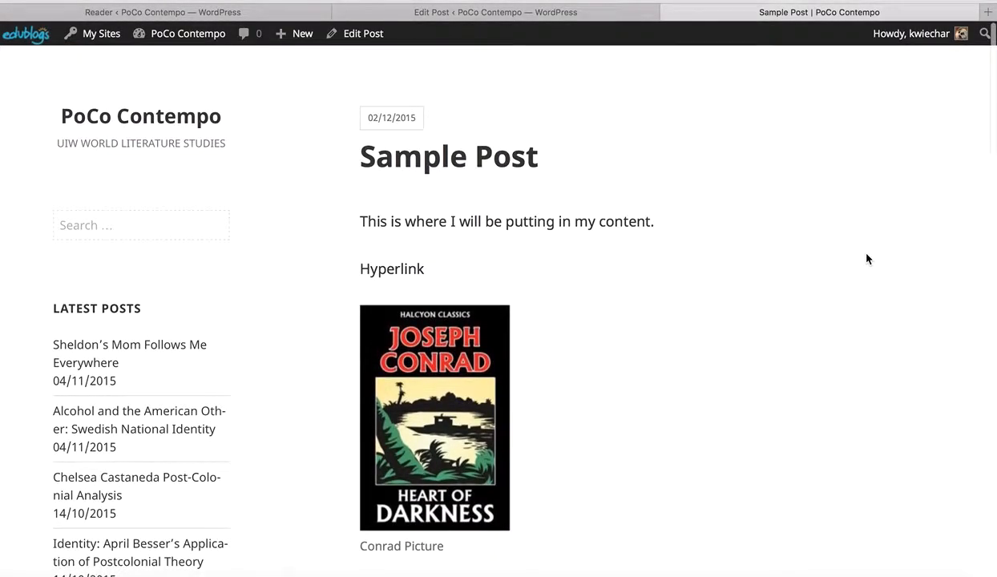
pyautogui.scroll(-1, 867, 259)
pyautogui.scroll(-5, 866, 258)
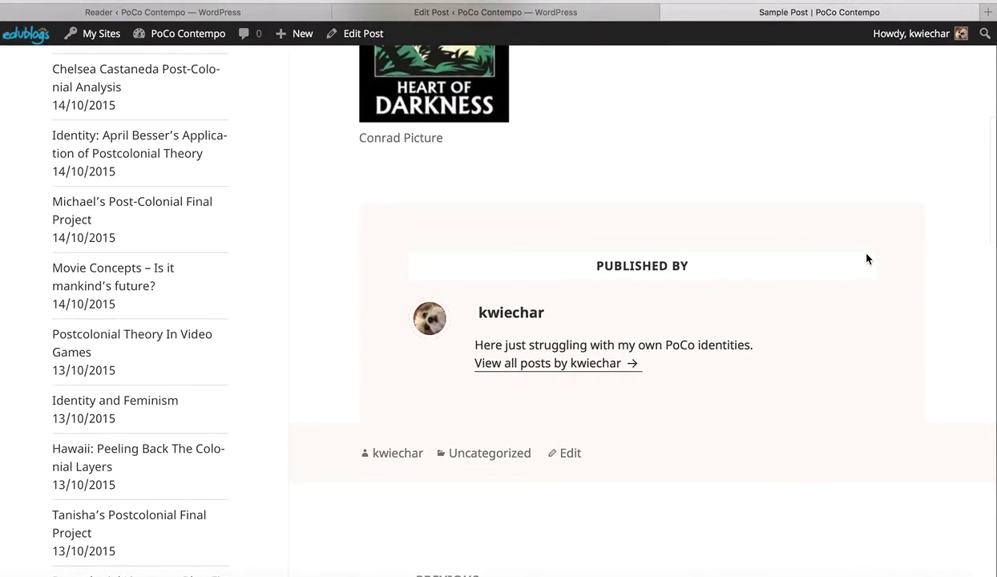
# Examine the rest of the preview page, including the previous-post link and the sidebar's archives, categories and meta sections.
pyautogui.scroll(-10, 866, 259)
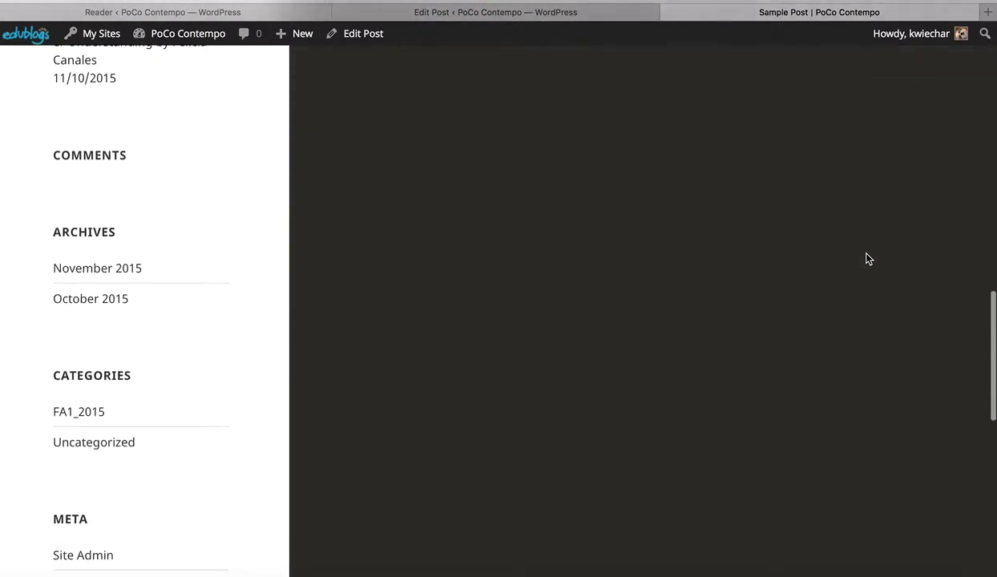
pyautogui.scroll(6, 866, 258)
pyautogui.scroll(-5, 866, 258)
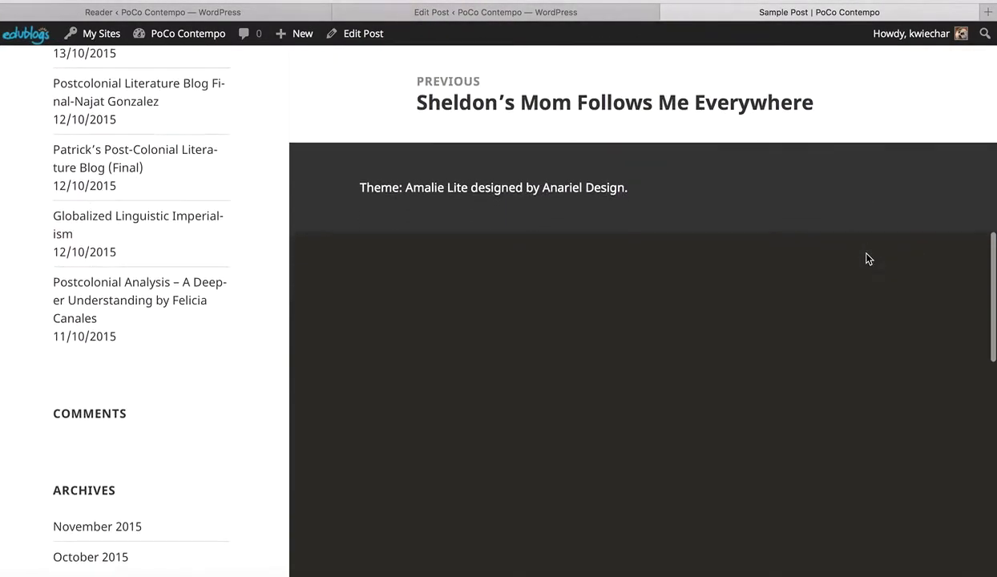
pyautogui.scroll(-8, 867, 258)
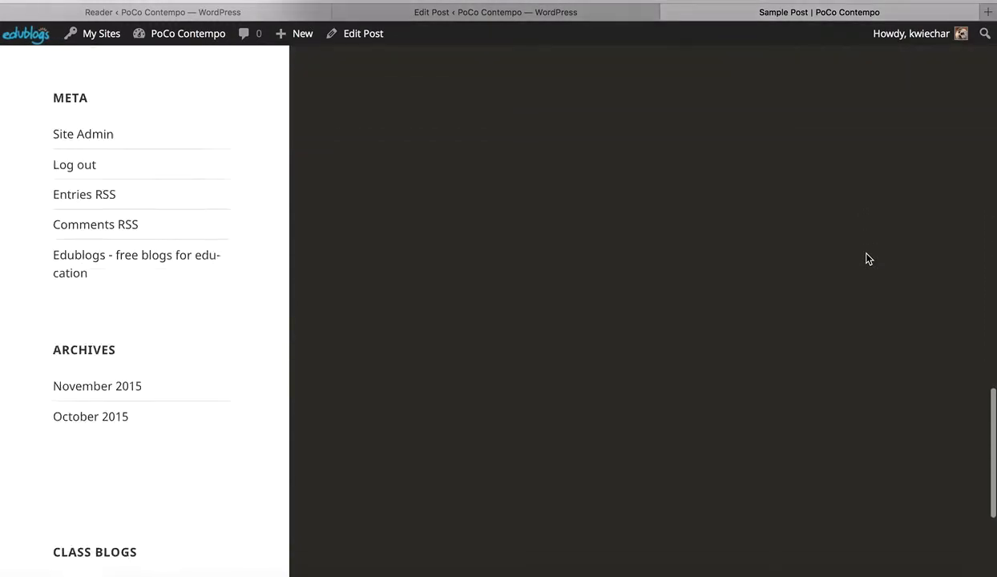
pyautogui.scroll(8, 866, 258)
pyautogui.scroll(-4, 867, 258)
pyautogui.scroll(15, 866, 258)
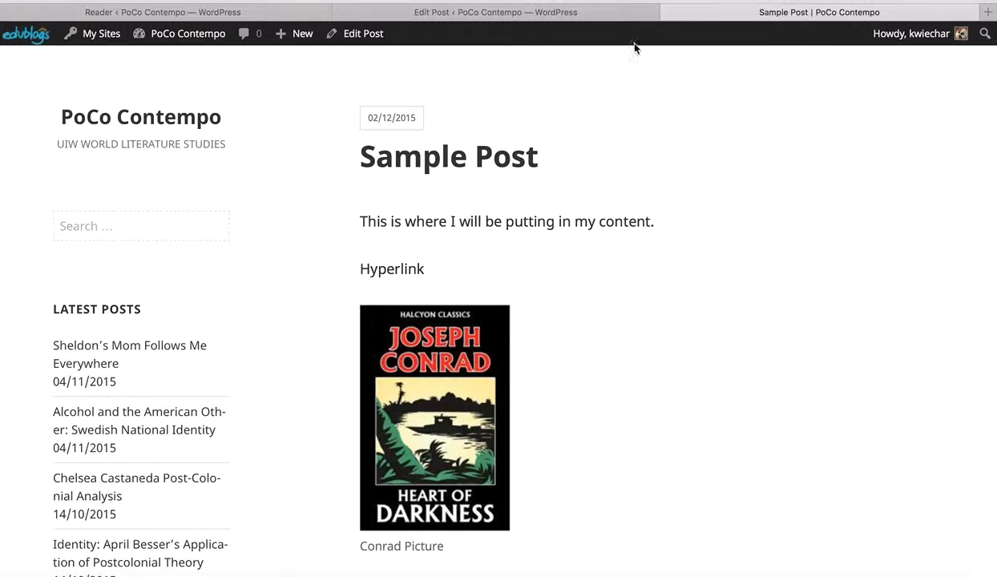
# Return to editing the Sample Post and add it to the FA1_2015 category.
pyautogui.click(363, 41)
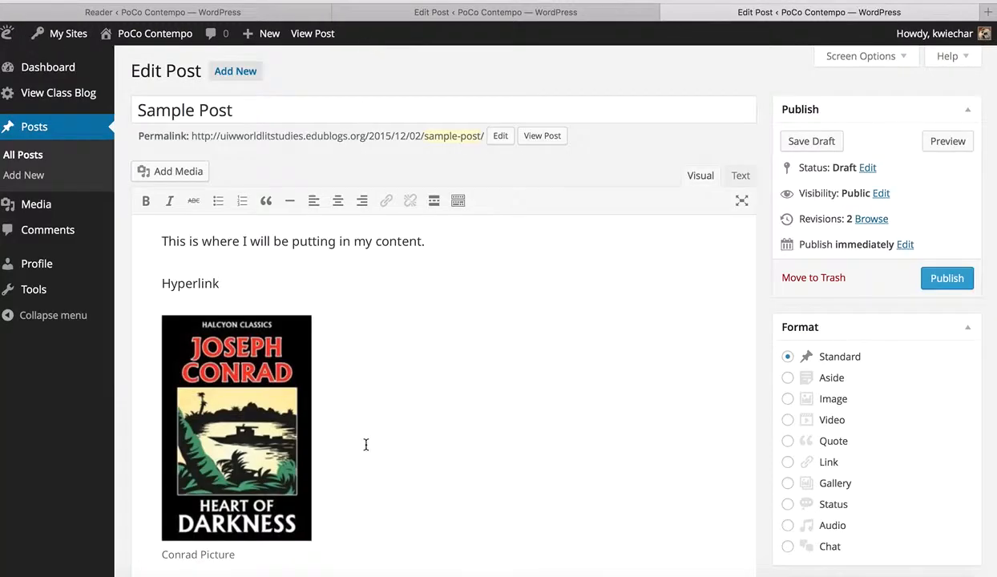
pyautogui.scroll(-5, 366, 444)
pyautogui.scroll(5, 365, 444)
pyautogui.scroll(-3, 365, 444)
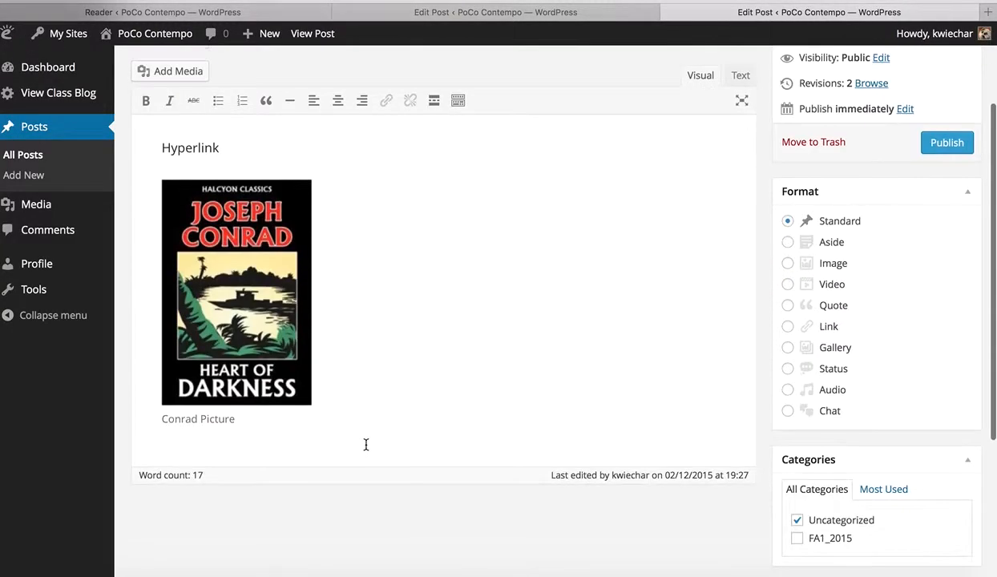
pyautogui.scroll(-1, 365, 450)
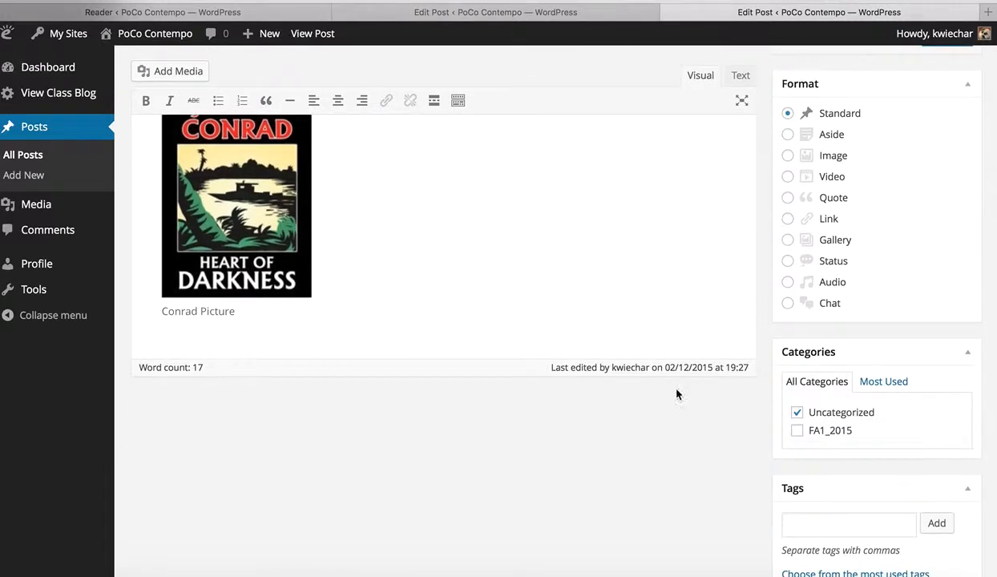
pyautogui.scroll(-1, 842, 452)
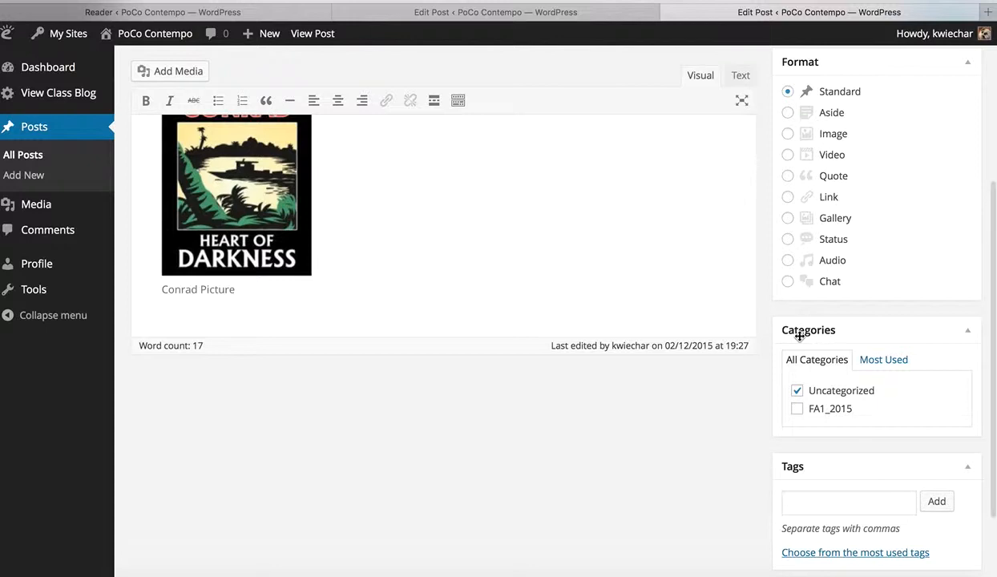
pyautogui.click(798, 413)
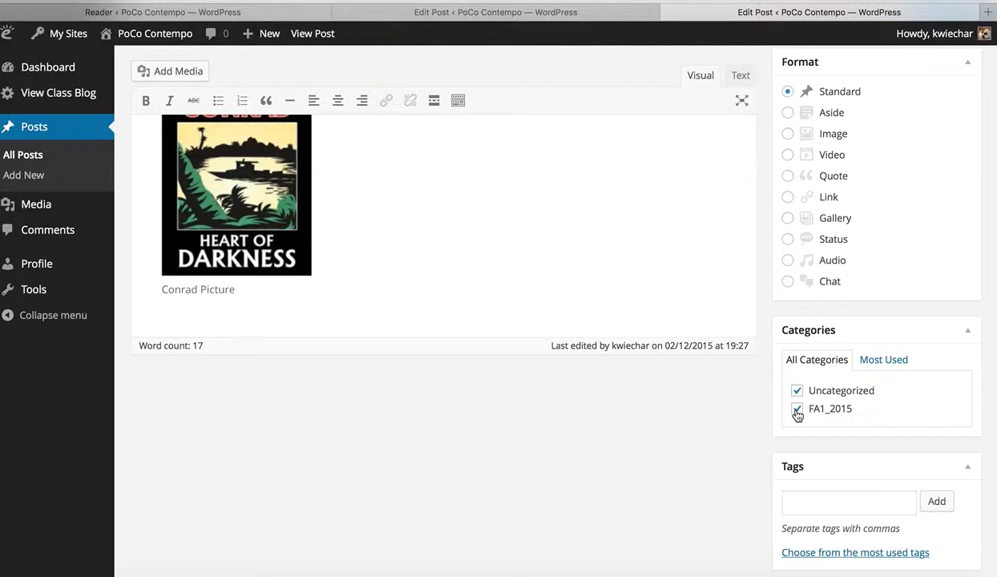
# Open the post's tag field for entry and review the tag options below the categories.
pyautogui.scroll(-3, 798, 413)
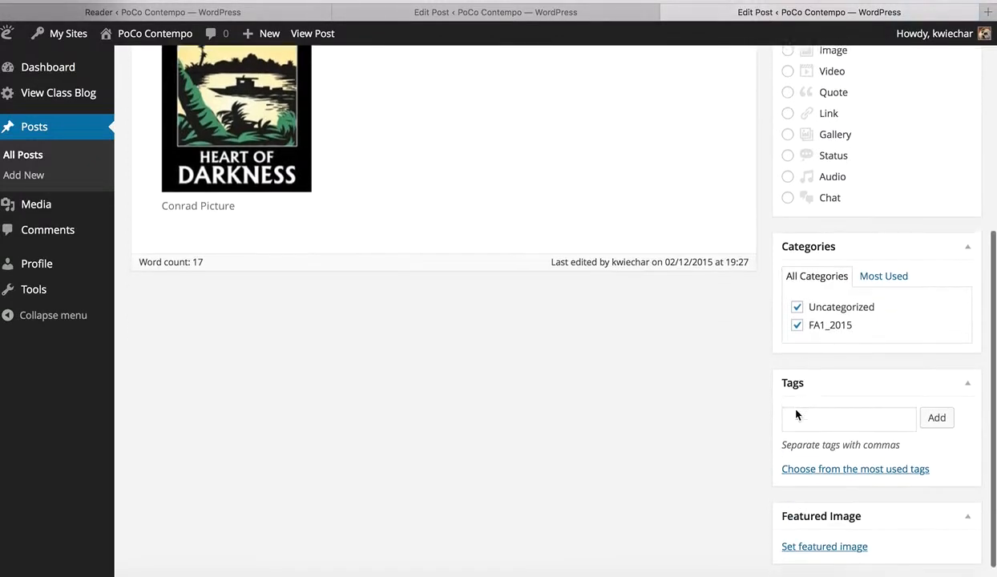
pyautogui.click(812, 397)
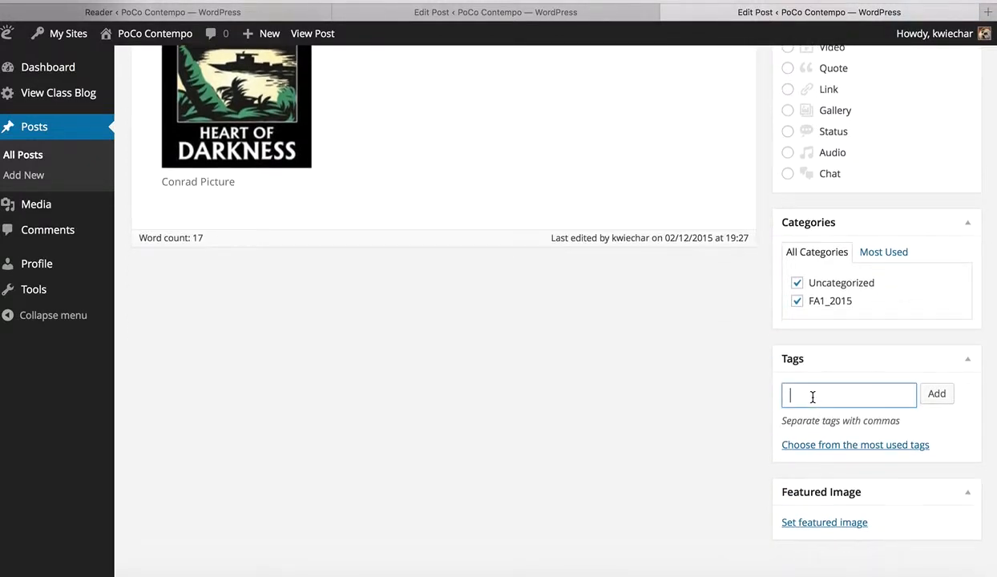
pyautogui.scroll(1, 814, 398)
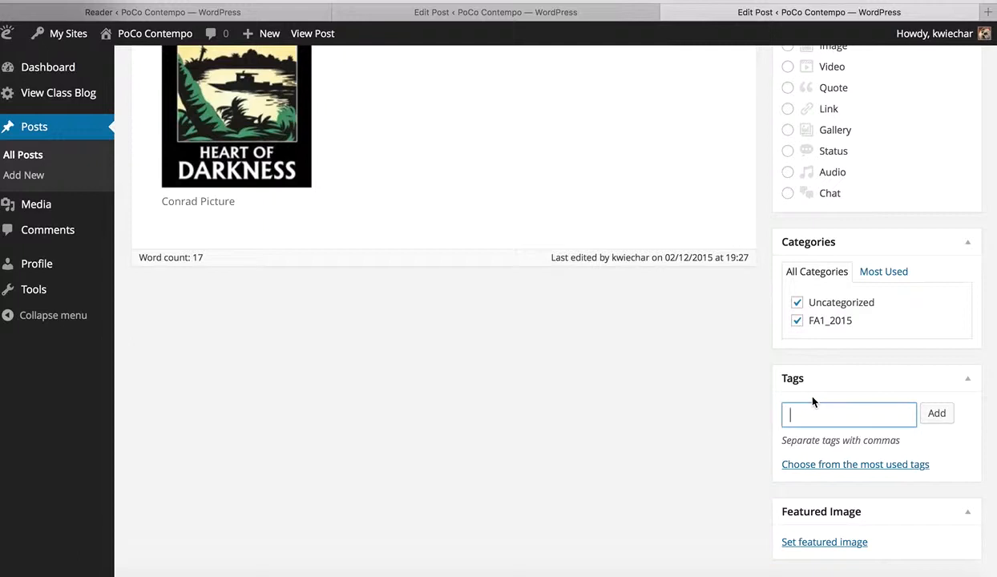
pyautogui.scroll(2, 812, 401)
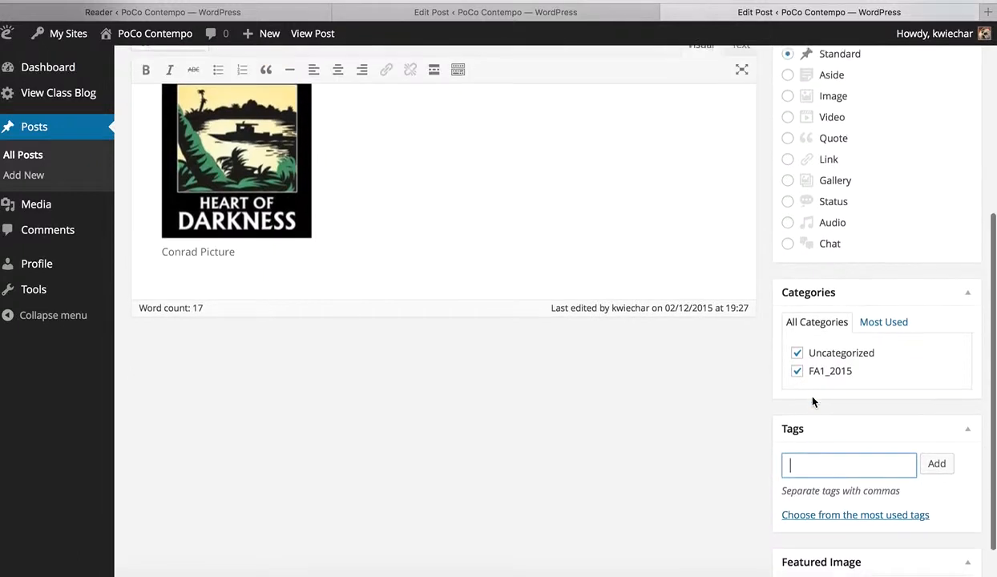
# Save the Sample Post as a draft and log out of the blog account.
pyautogui.scroll(8, 812, 397)
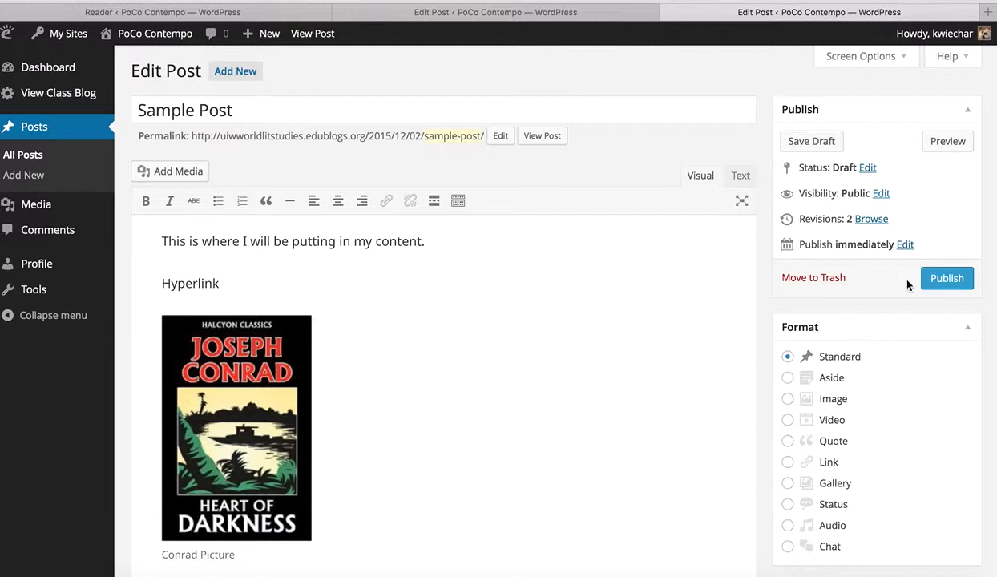
pyautogui.click(814, 142)
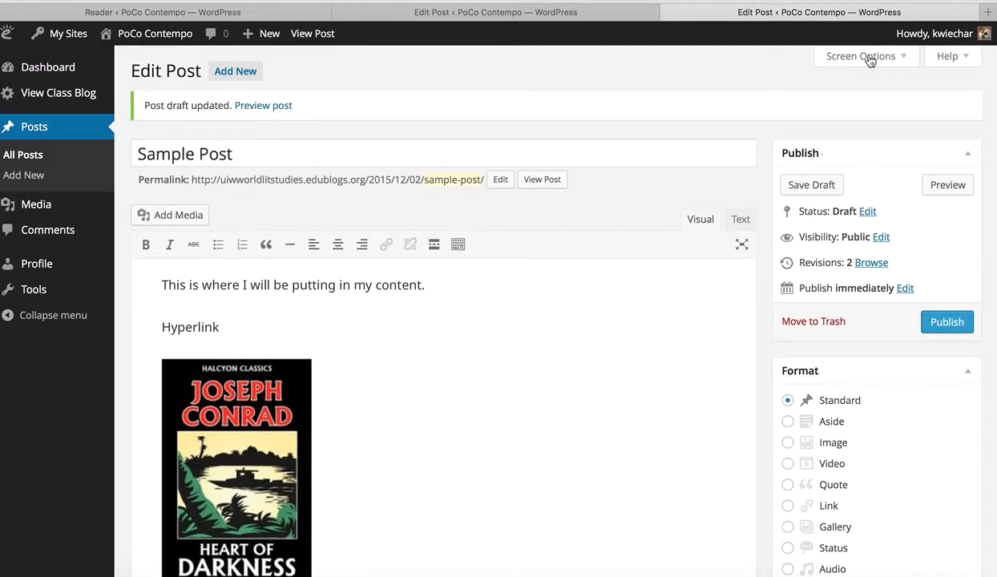
pyautogui.moveTo(961, 39)
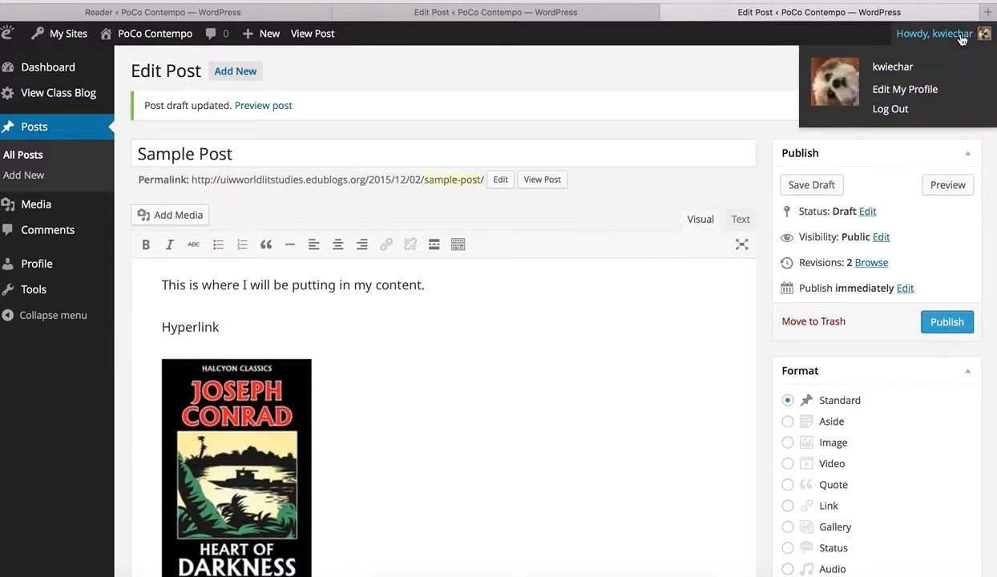
pyautogui.click(890, 109)
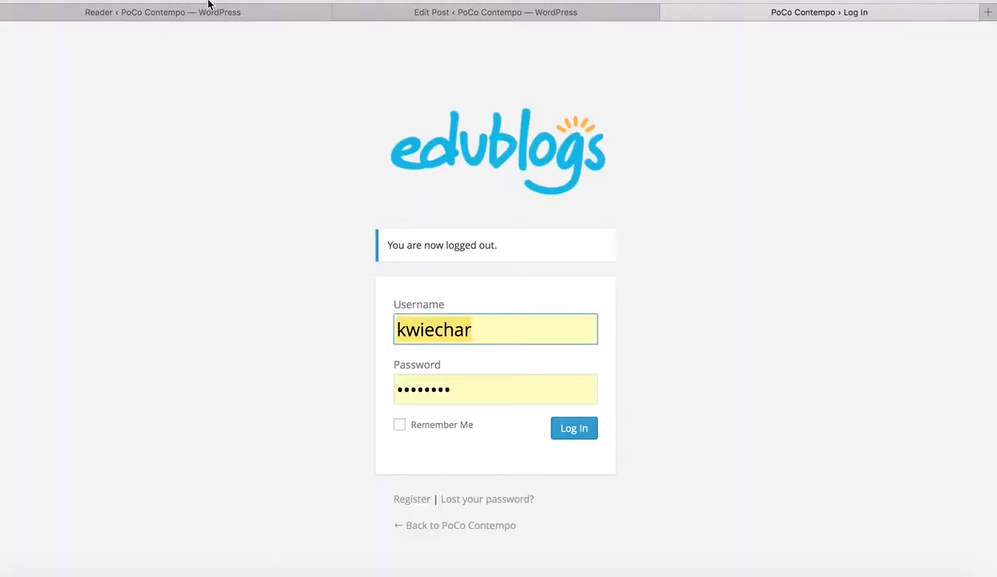